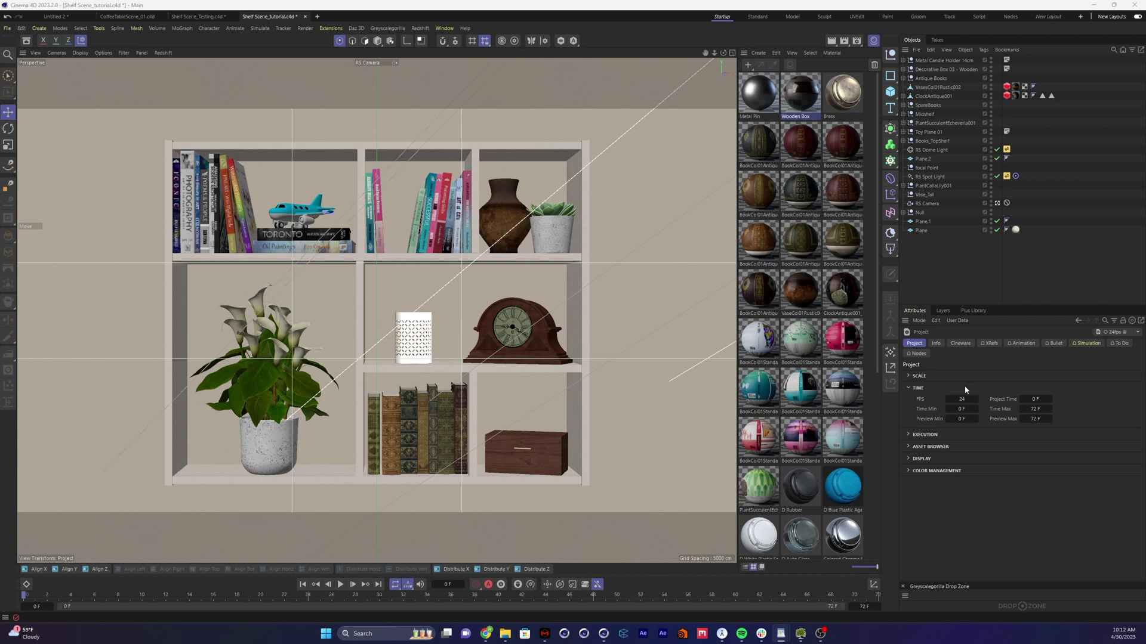
Step: Add a child render setting under My Render Setting.1, rename it 'Aces', and make it active
key("ctrl+b")
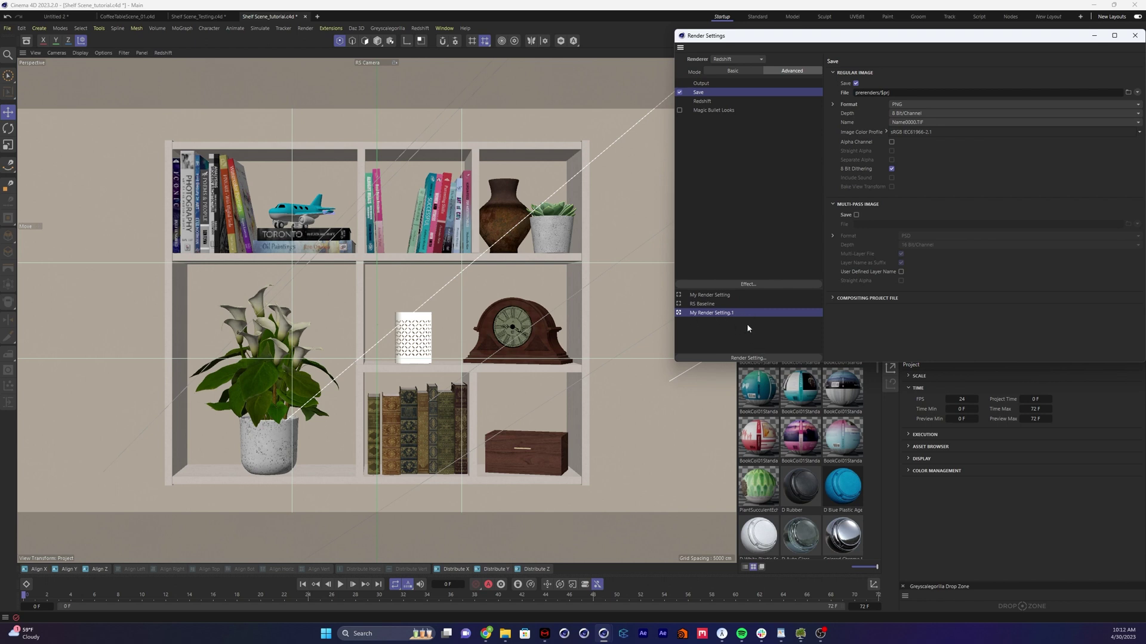
left_click(814, 358)
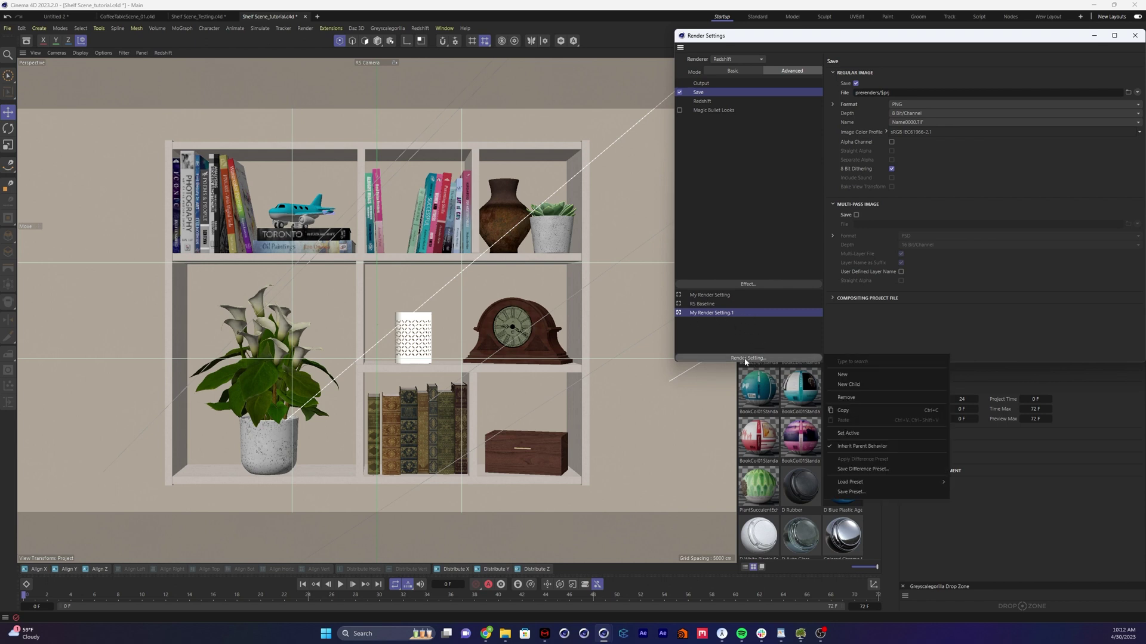
left_click(872, 386)
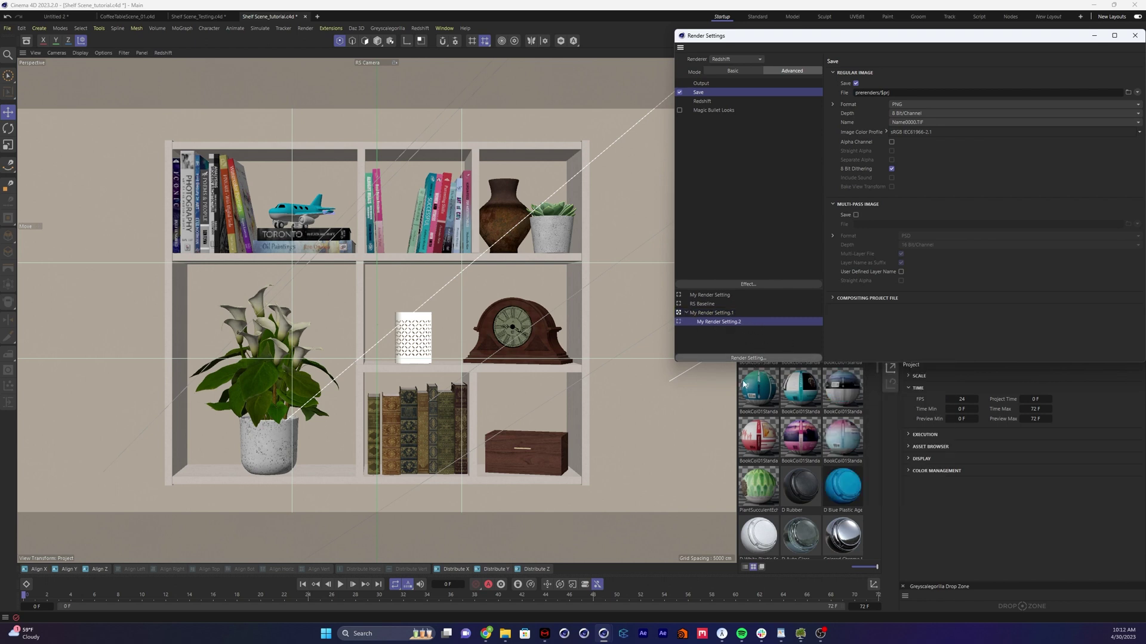
double_click(723, 322)
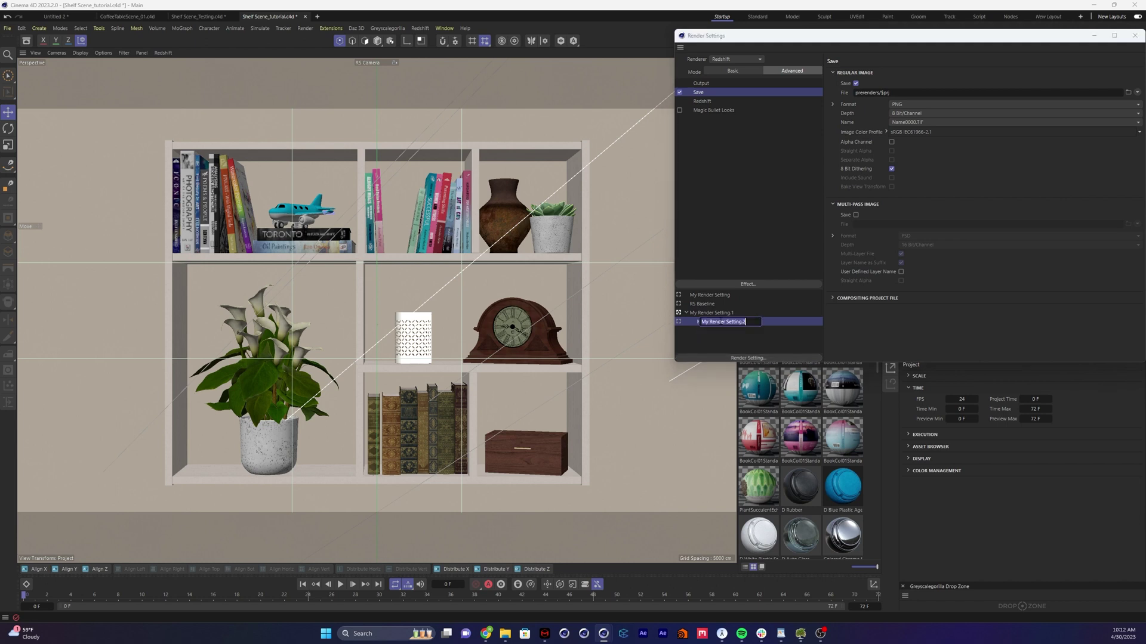
type("Aces")
key("Return")
left_click(720, 323)
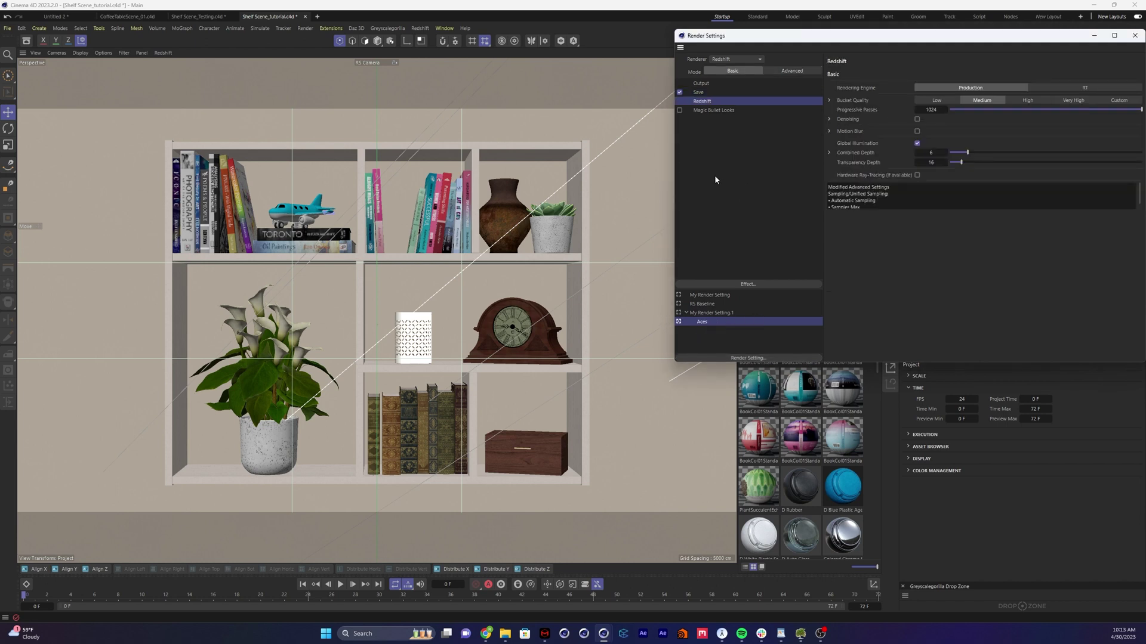
Step: In Redshift Advanced Globals, set colour management View to Raw and disable Compensate for View Transform
left_click(803, 71)
left_click(905, 72)
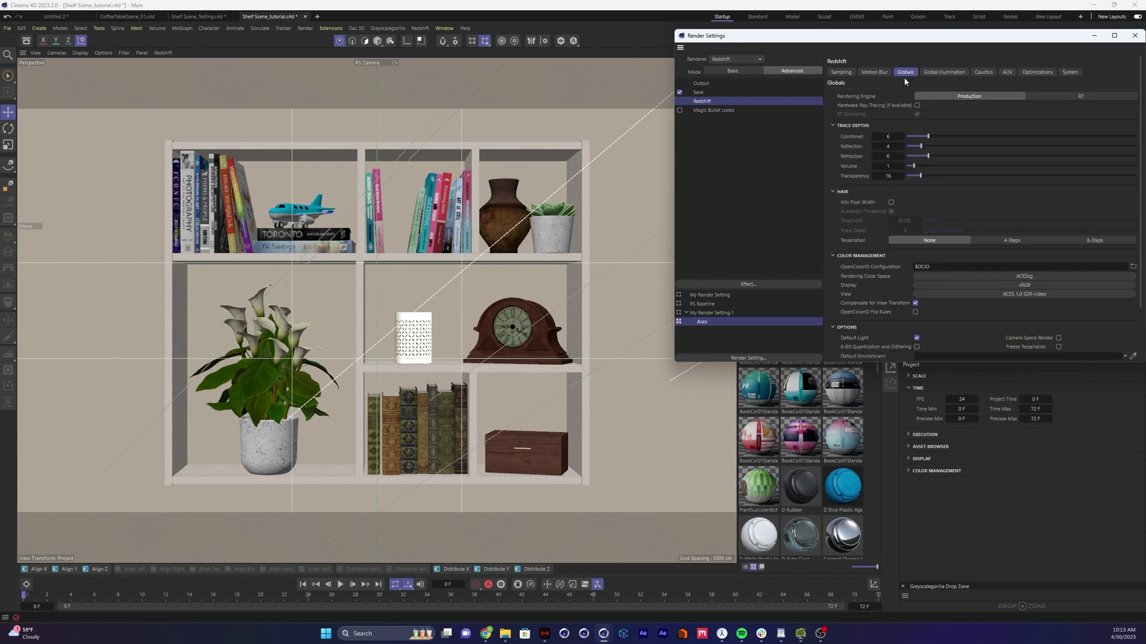
left_click(1000, 295)
left_click(1002, 323)
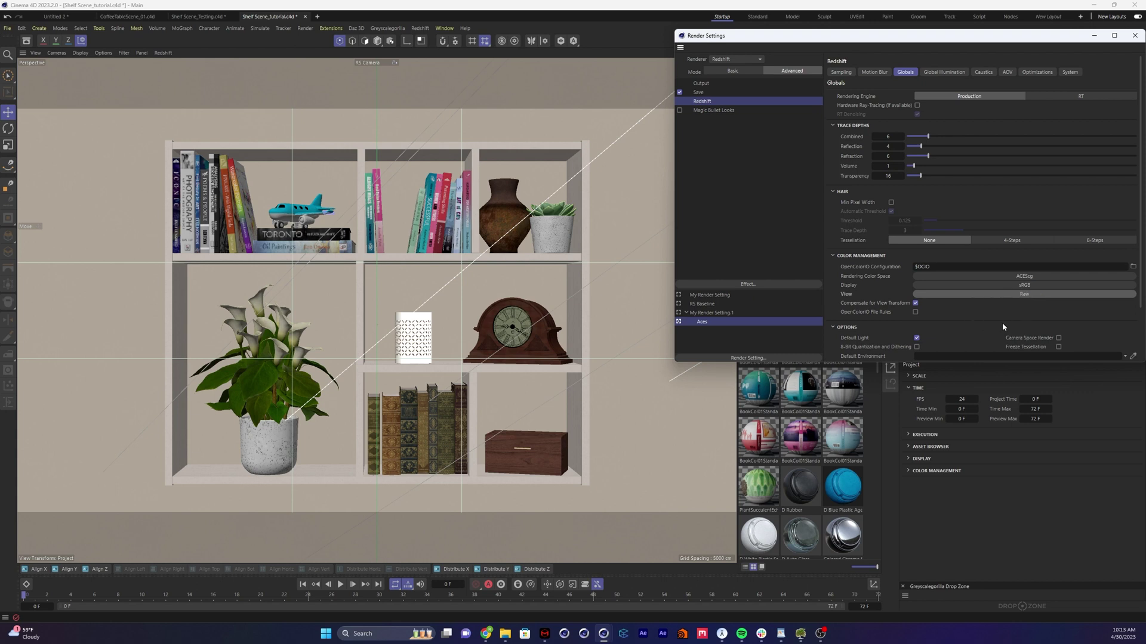
left_click(916, 304)
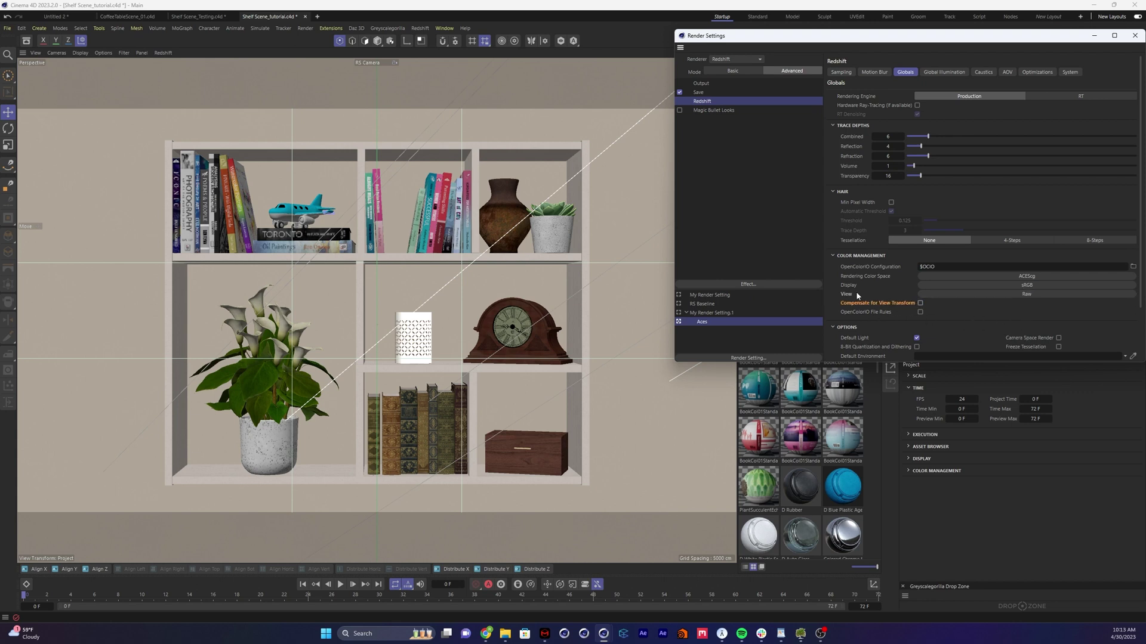
Step: Set the Aces save format from PNG to 32-bit OpenEXR and close Render Settings
left_click(706, 94)
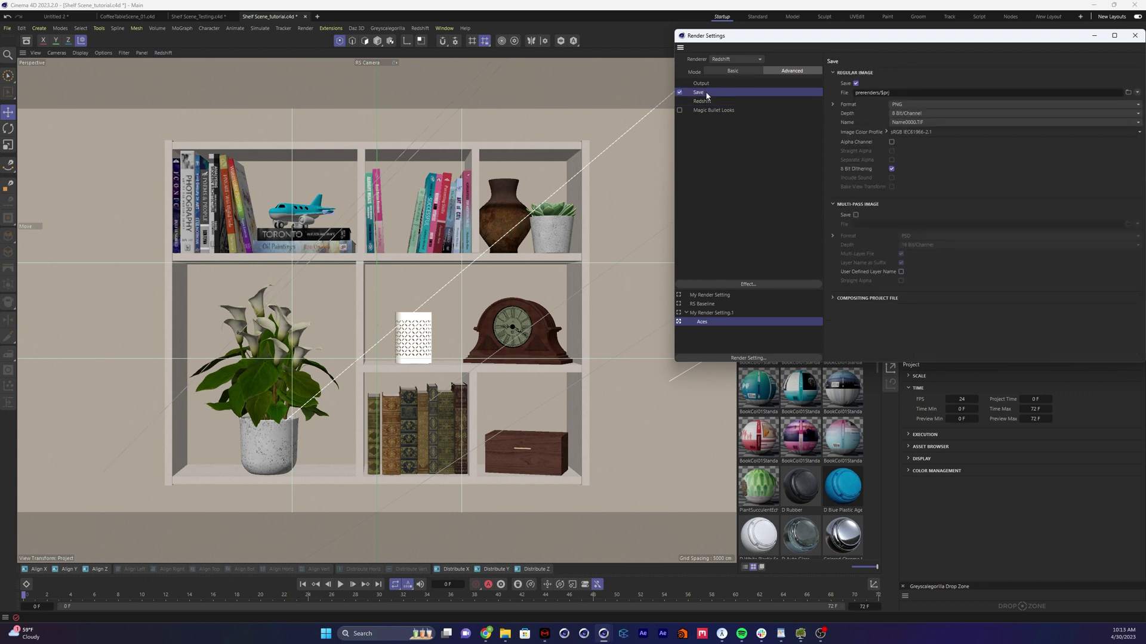
left_click(913, 104)
left_click(919, 185)
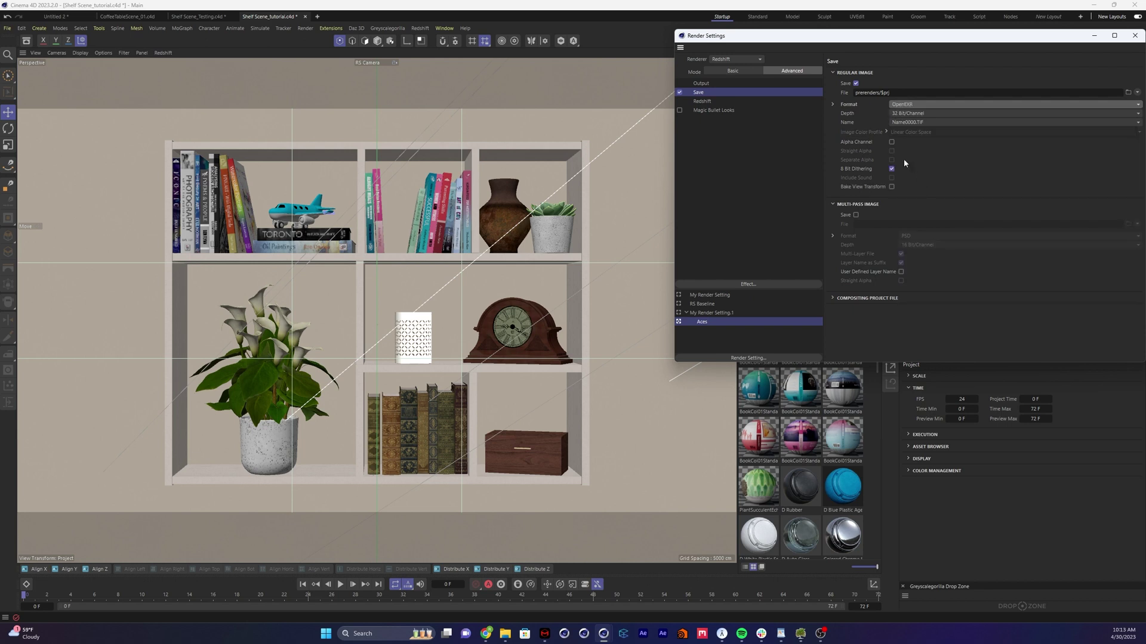
left_click(833, 105)
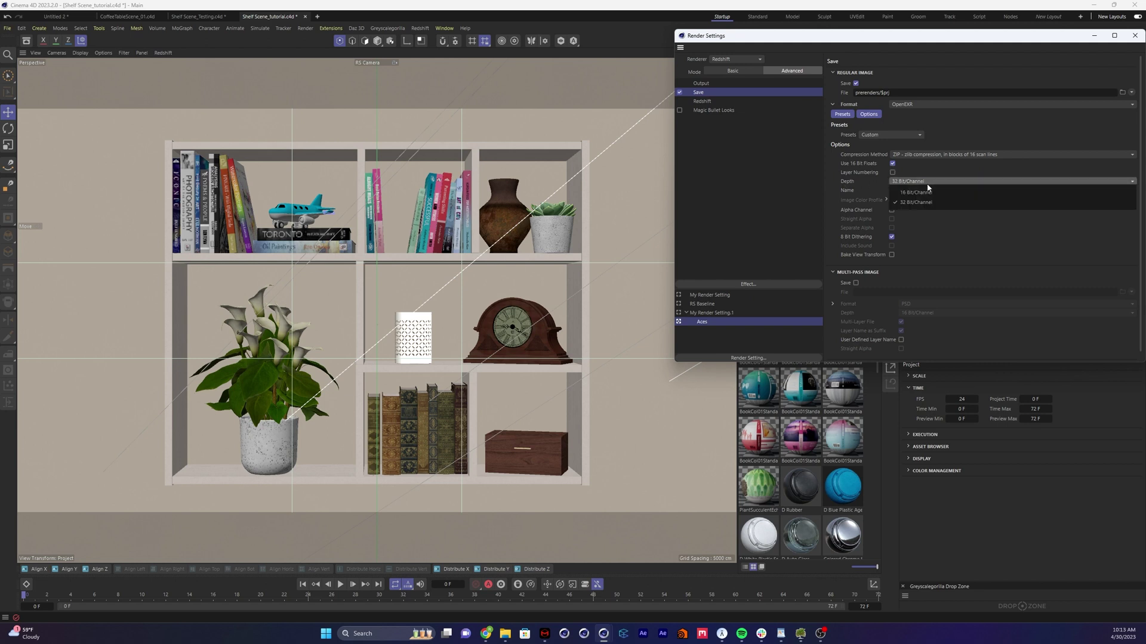
key("ctrl+b")
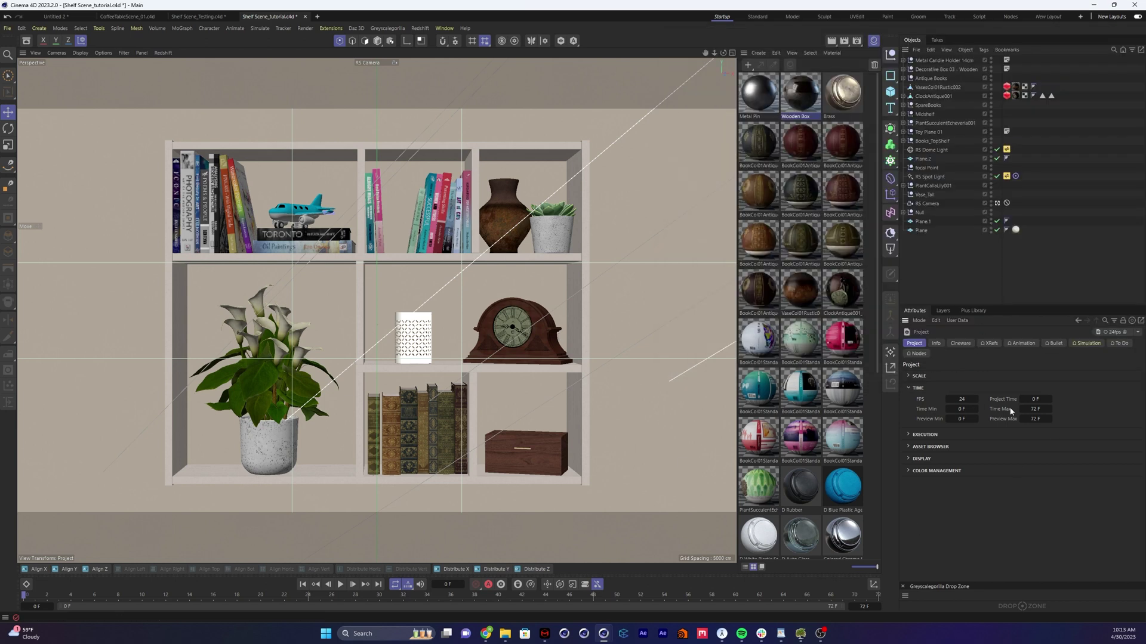
Step: Switch project Color Management to OpenColorIO (ACEScg, ACES 1.0 SDR-video) and run Convert to OCIO
left_click(913, 474)
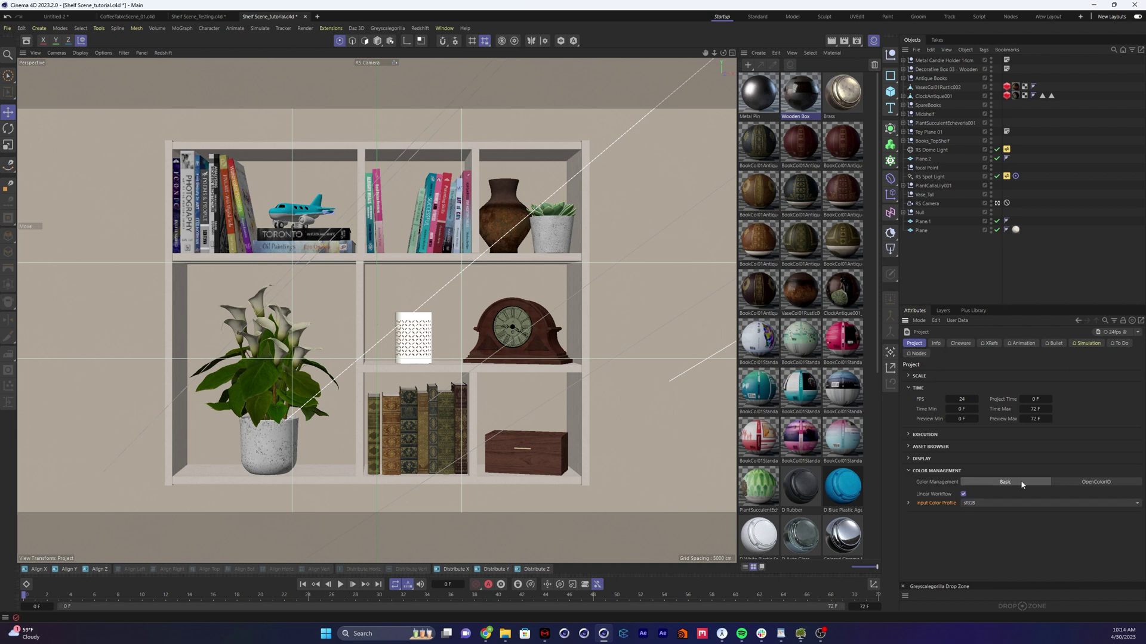
left_click(1090, 483)
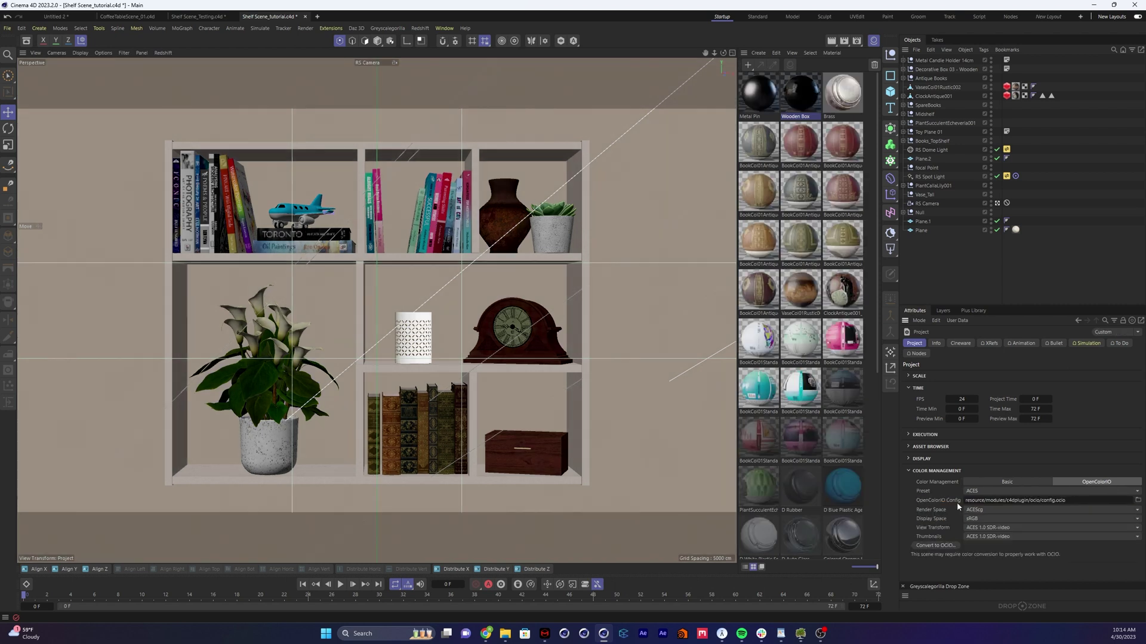
left_click(941, 547)
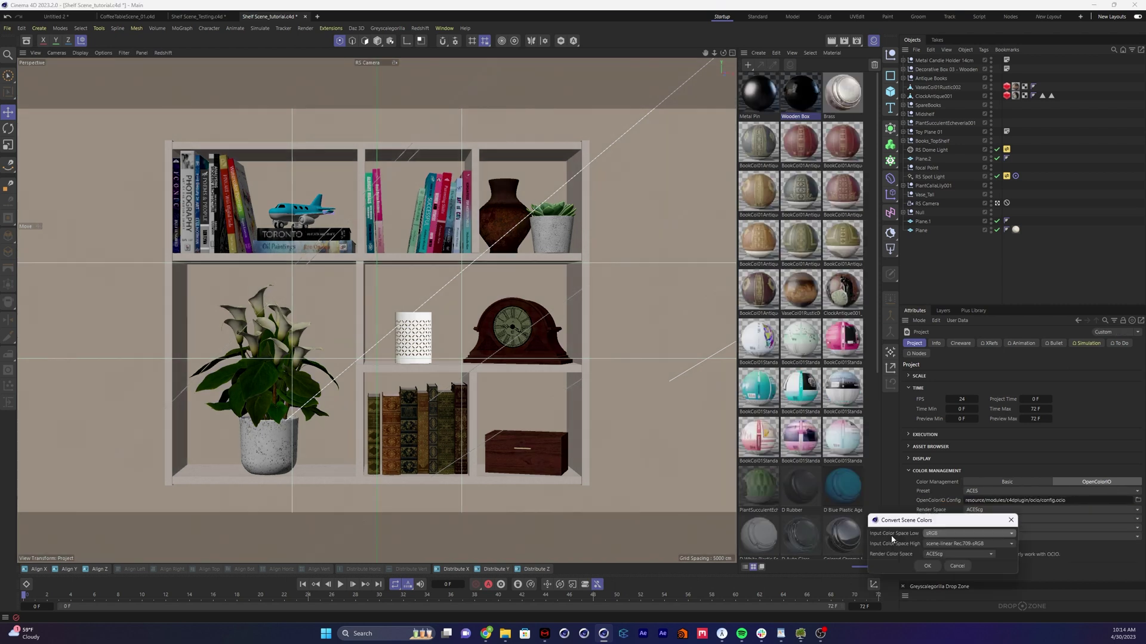
left_click(927, 566)
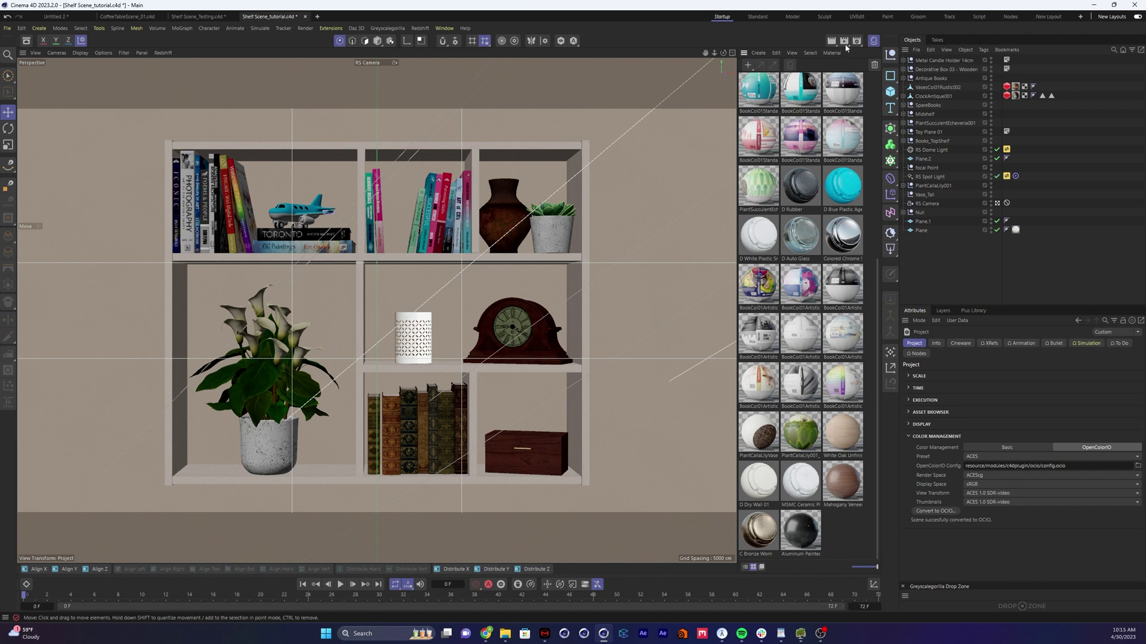
Step: Render the shelf scene at 1280x720 to the Picture Viewer
left_click(845, 42)
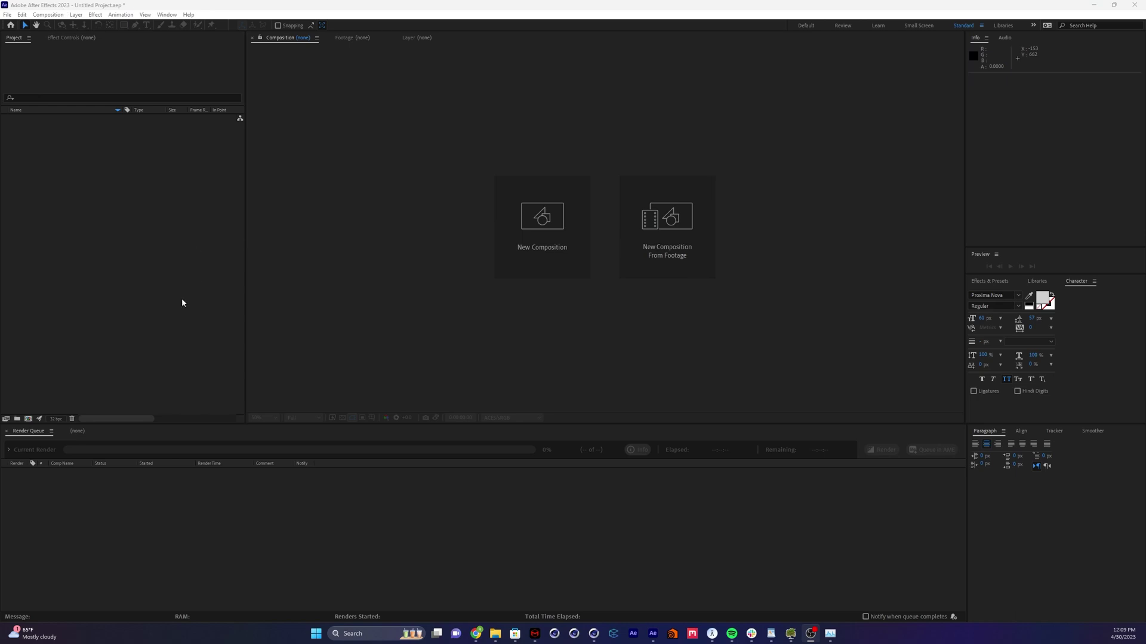
Step: Import Shelf_Scene_tutorial_v0.exr into the project and open it in the Footage viewer
double_click(80, 199)
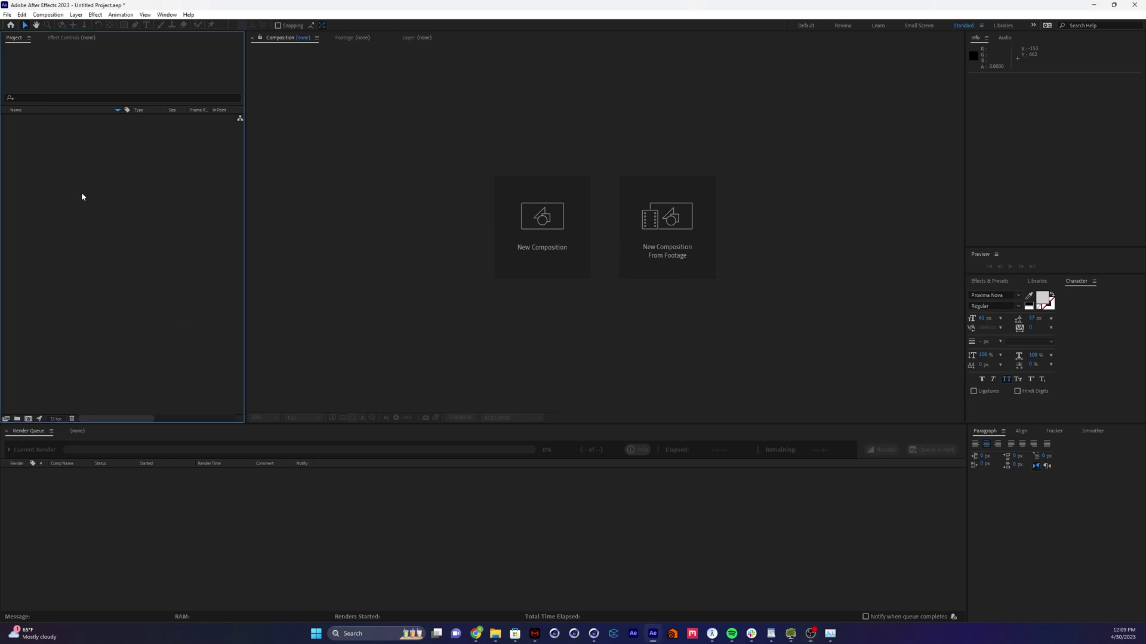
left_click(342, 95)
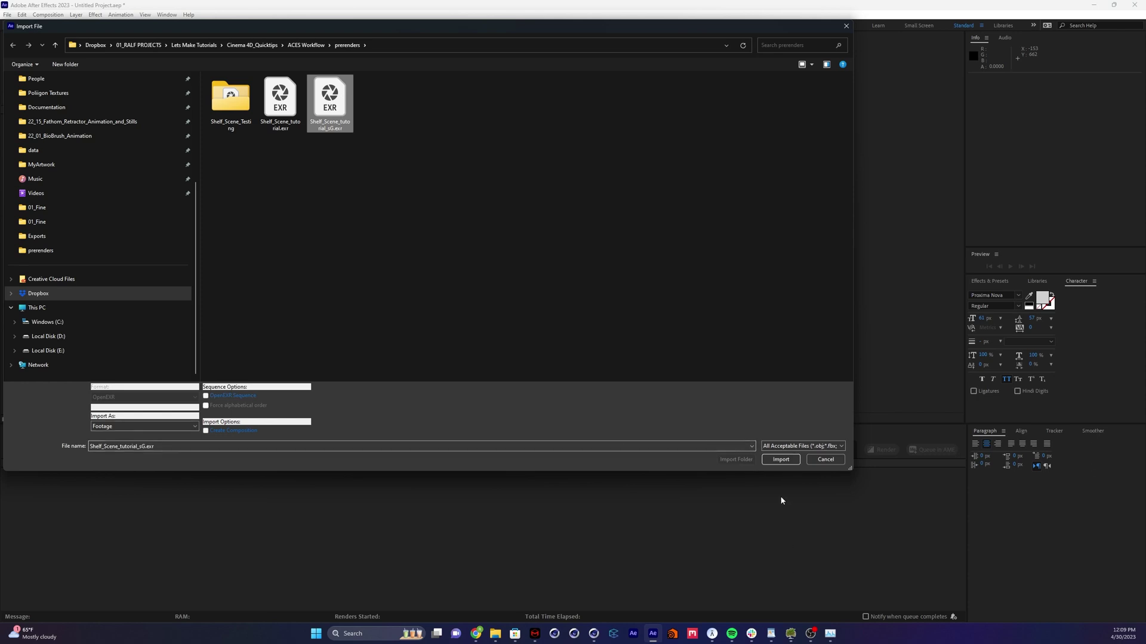
left_click(783, 465)
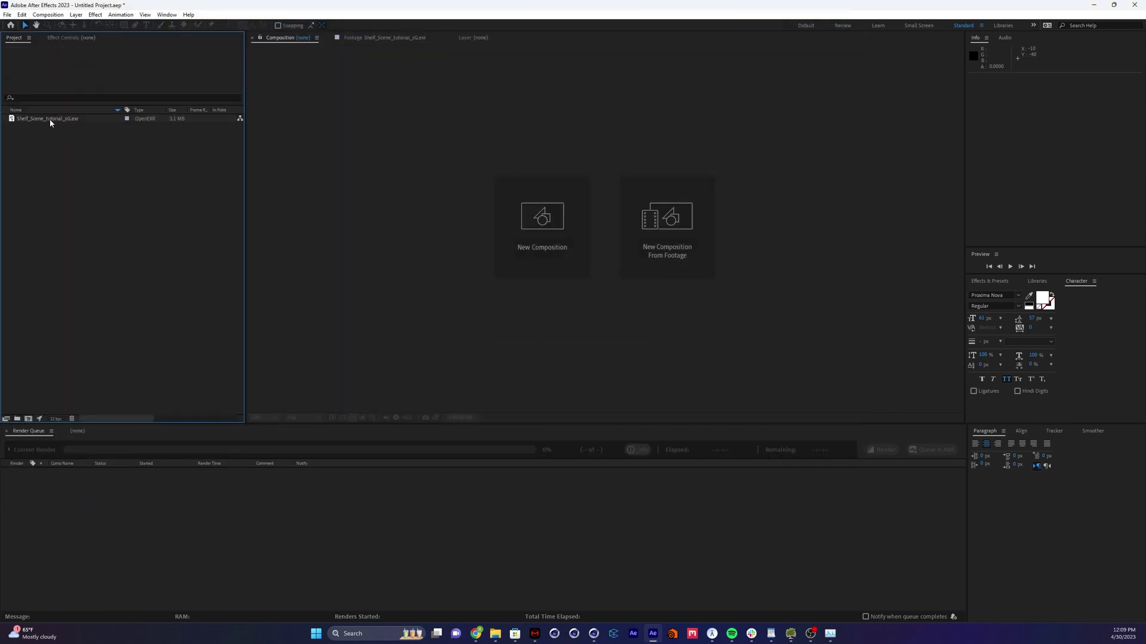
double_click(49, 119)
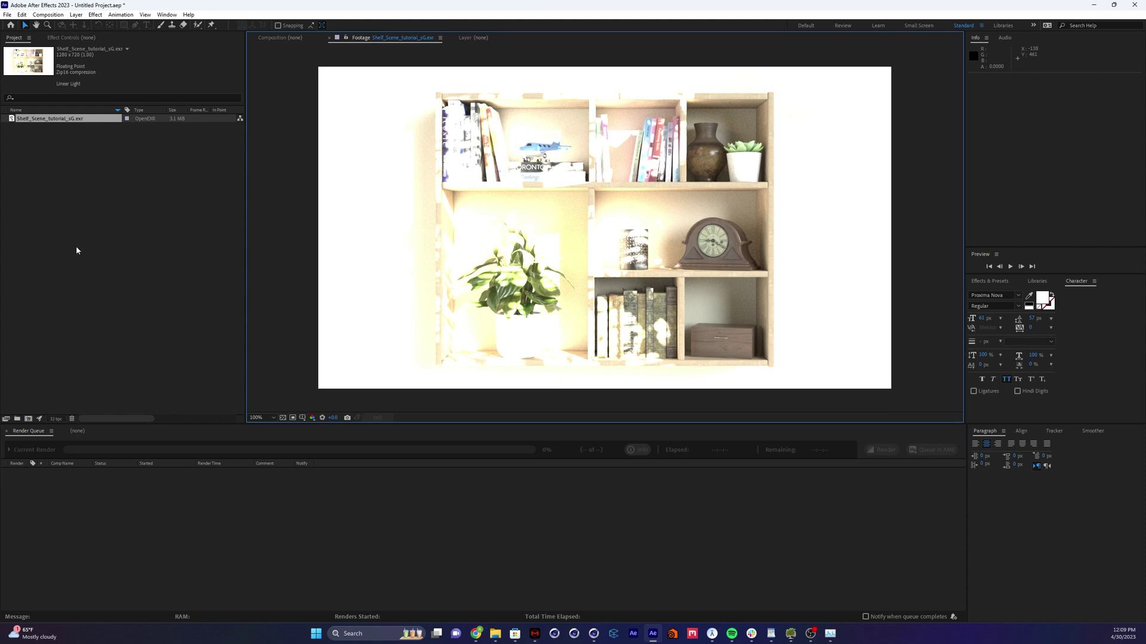
Step: Set the project Color Engine to OCIO color managed with the ACES 1.2 configuration
left_click(55, 420)
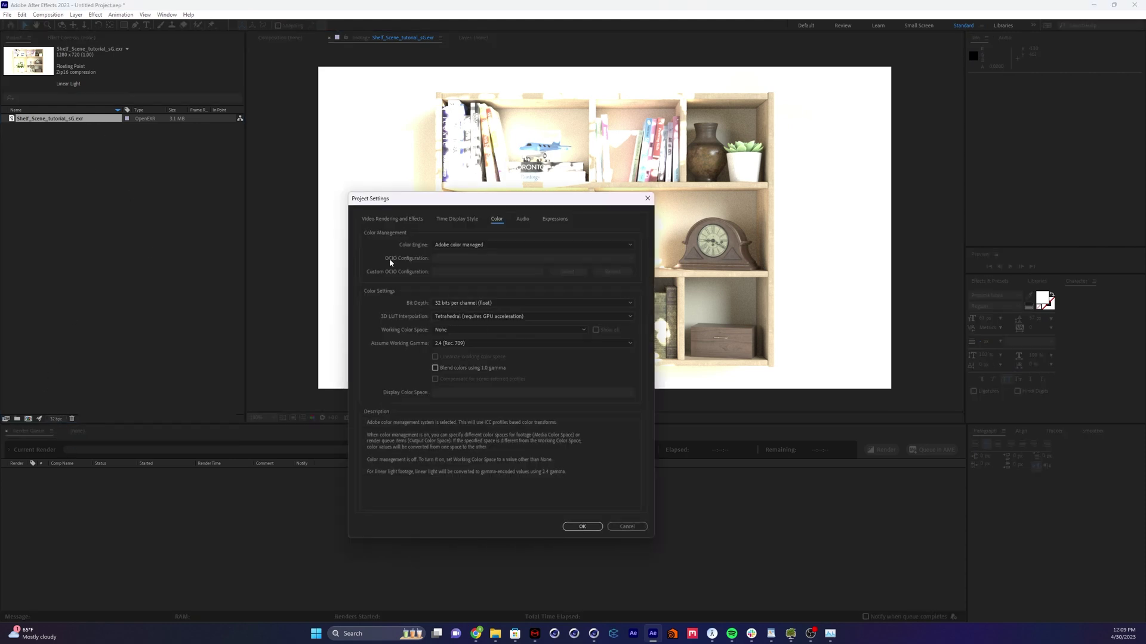
left_click(460, 245)
left_click(470, 266)
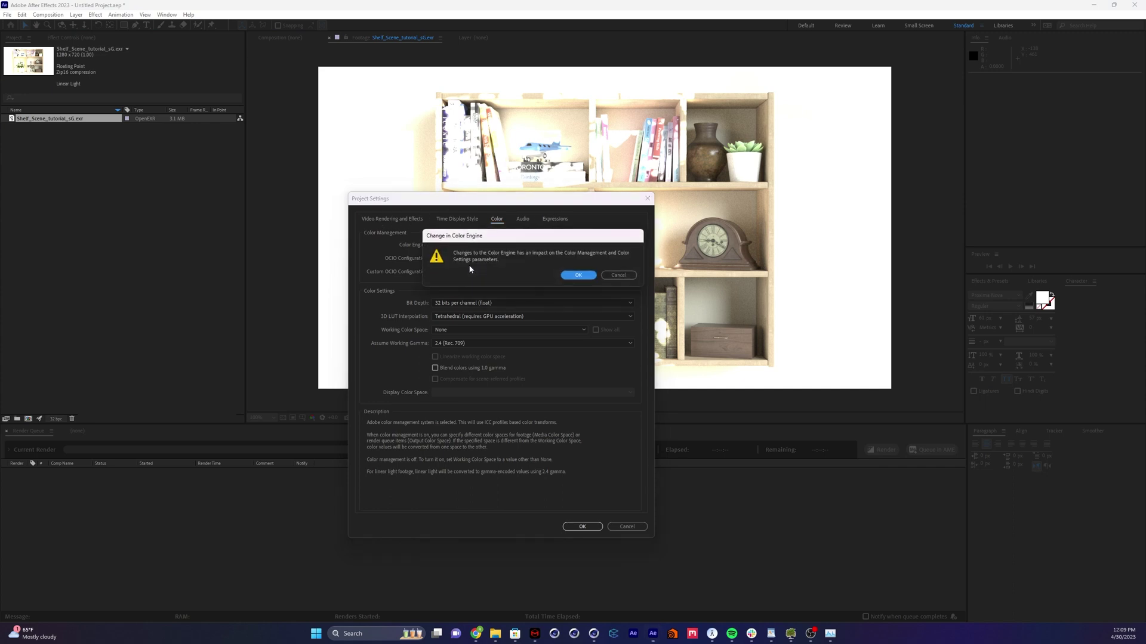
left_click(575, 276)
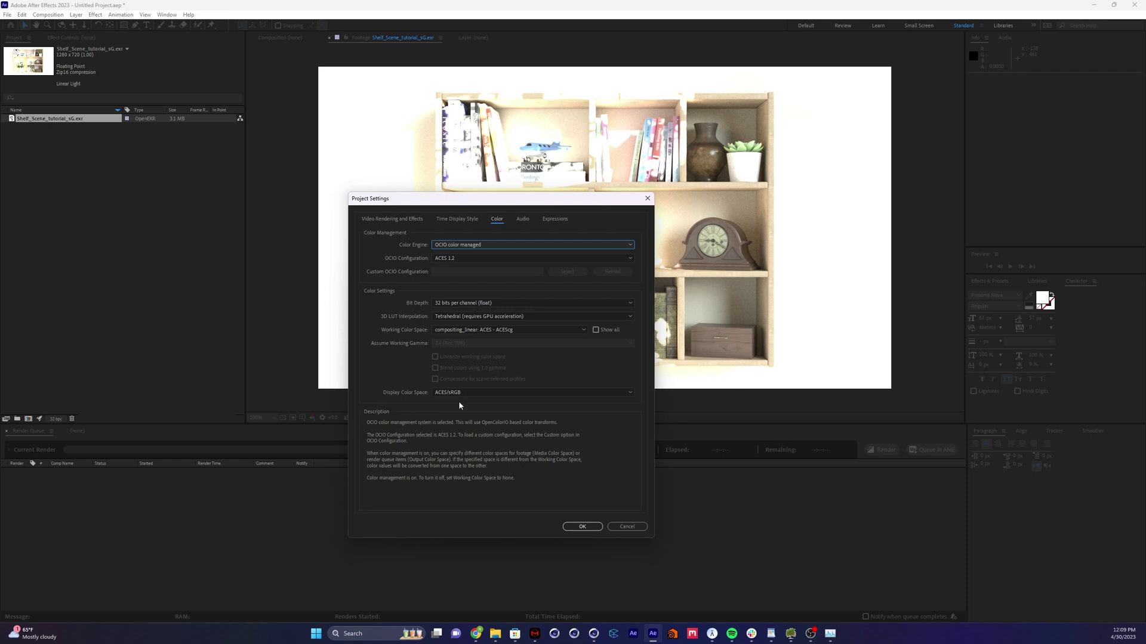
left_click(573, 526)
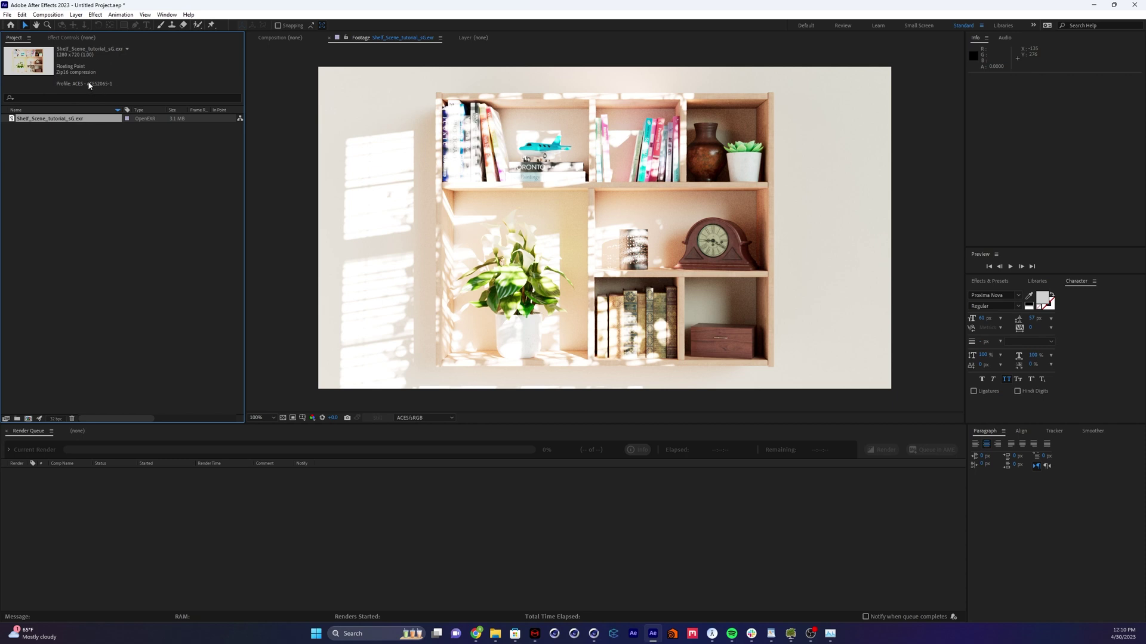
Step: Override the EXR footage's media colour space to rendering: ACES - ACEScg and make a composition from it
right_click(65, 119)
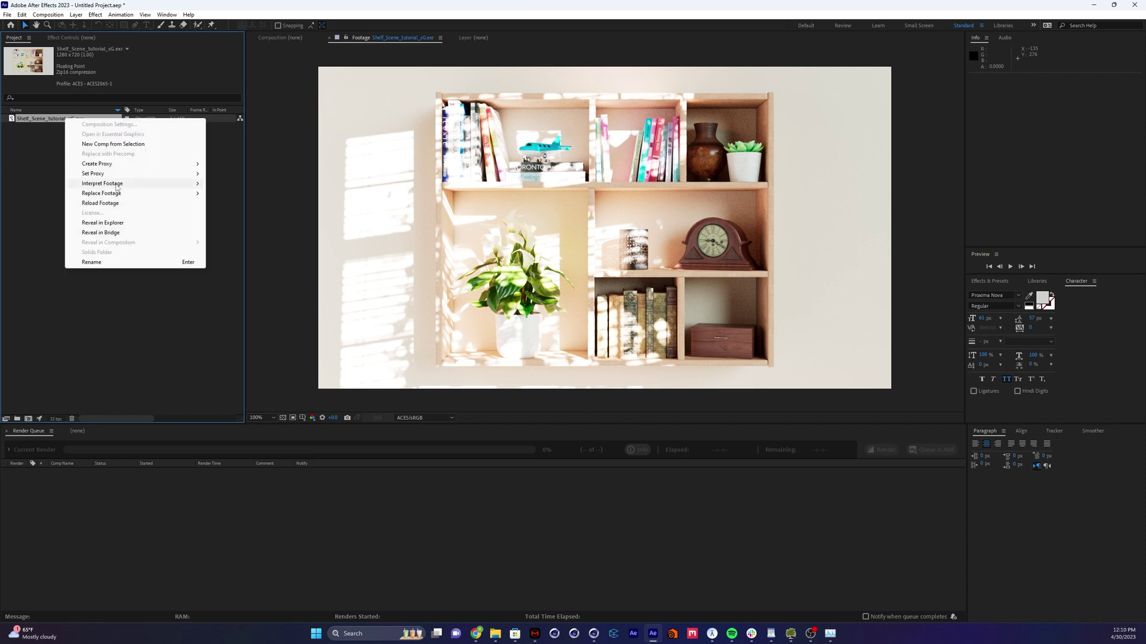
mouse_move(125, 190)
left_click(237, 183)
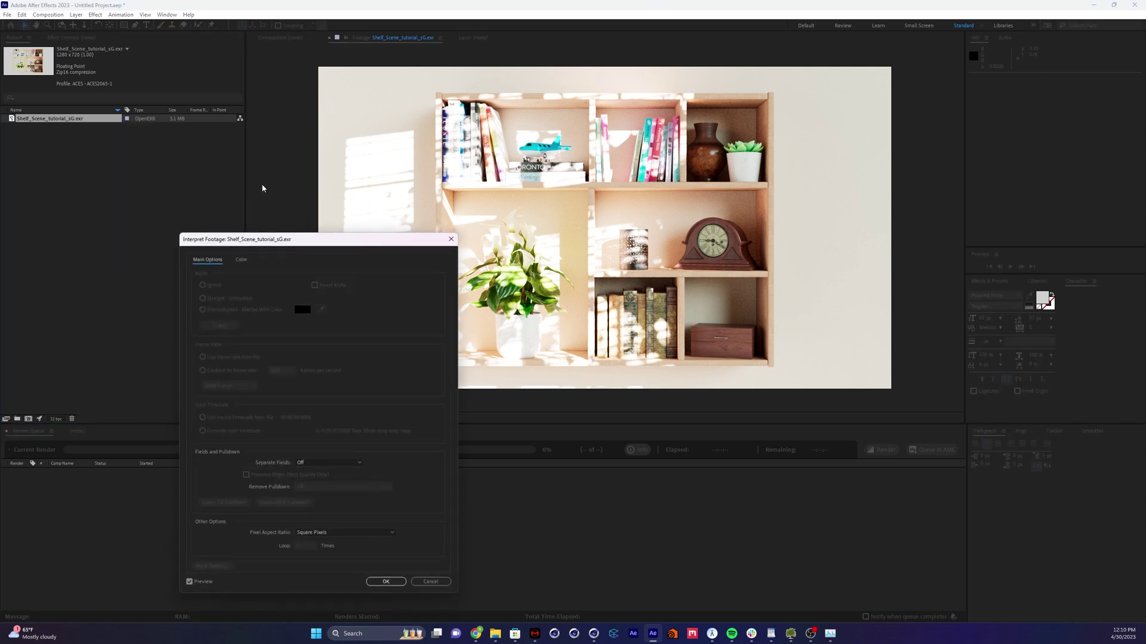
left_click(241, 260)
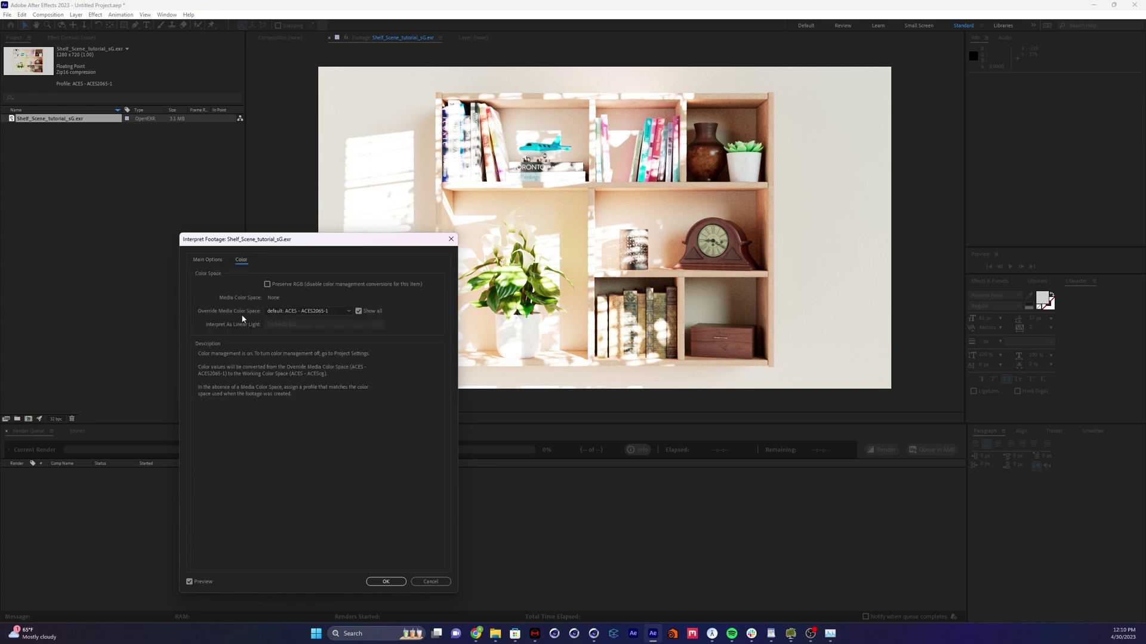
left_click(315, 312)
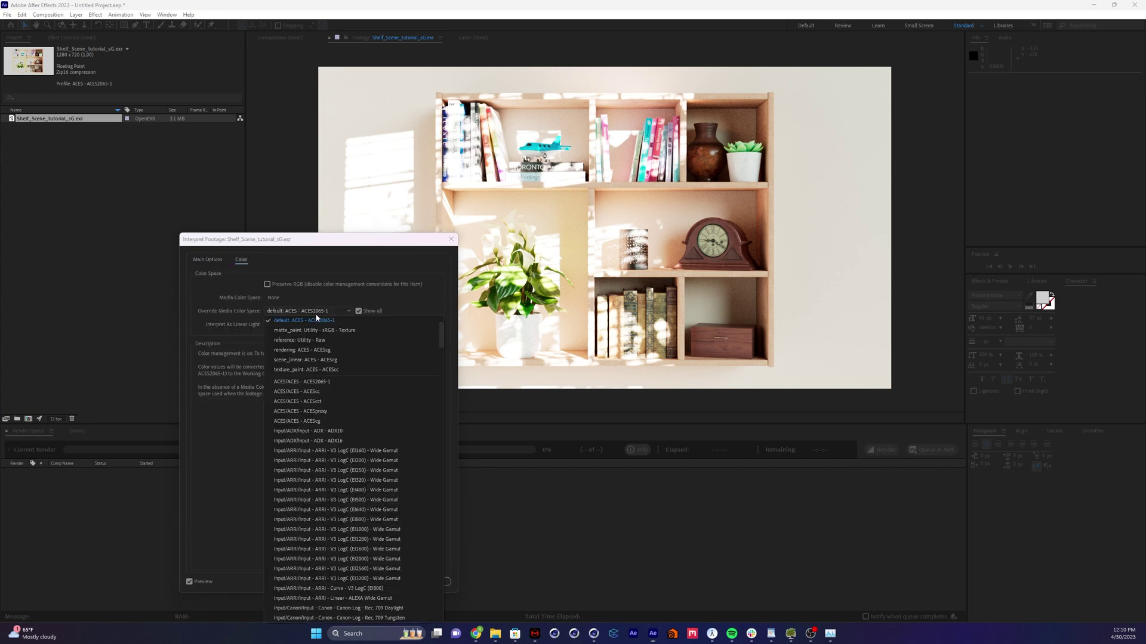
left_click(325, 351)
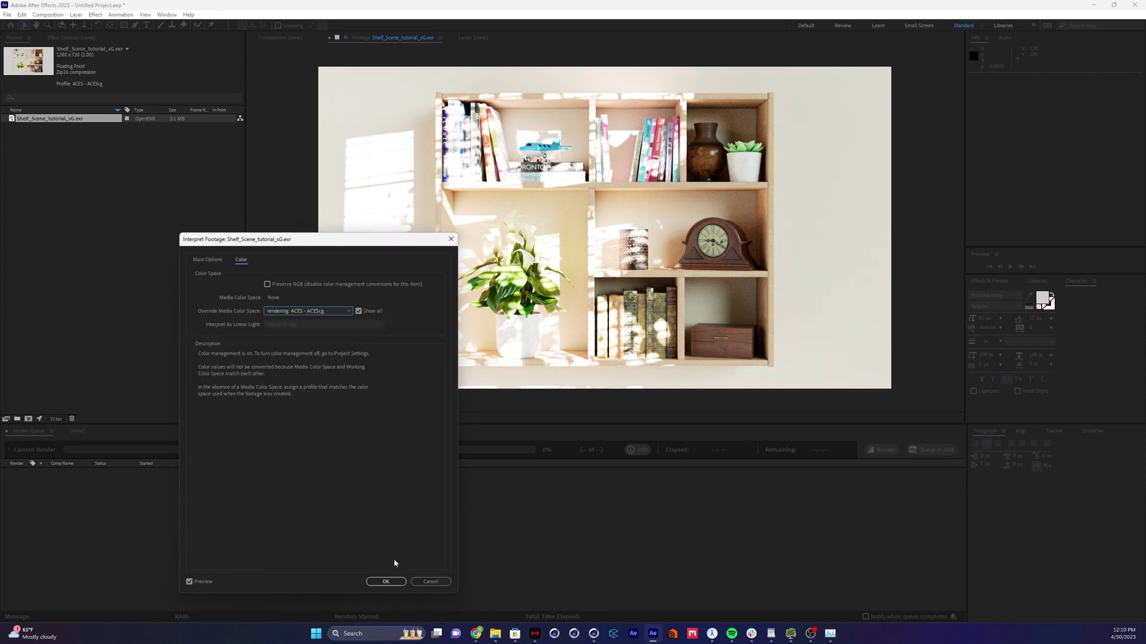
left_click(386, 582)
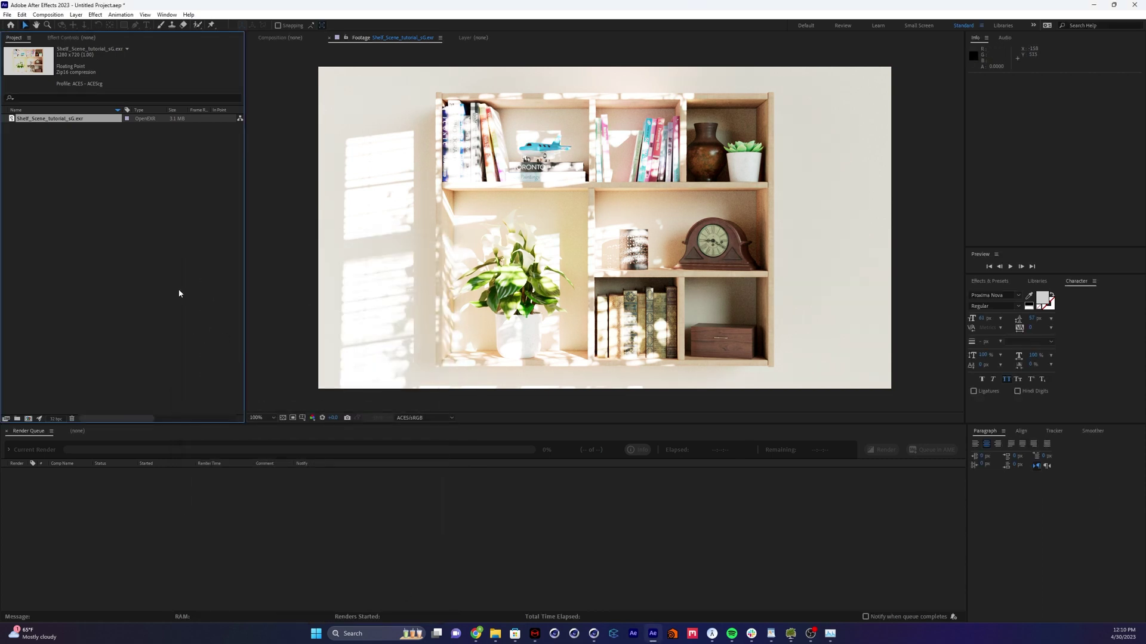
left_click_drag(55, 121, 26, 420)
Step: Apply an Exposure effect to the EXR layer and set its Exposure to -4.00
key("ctrl+space")
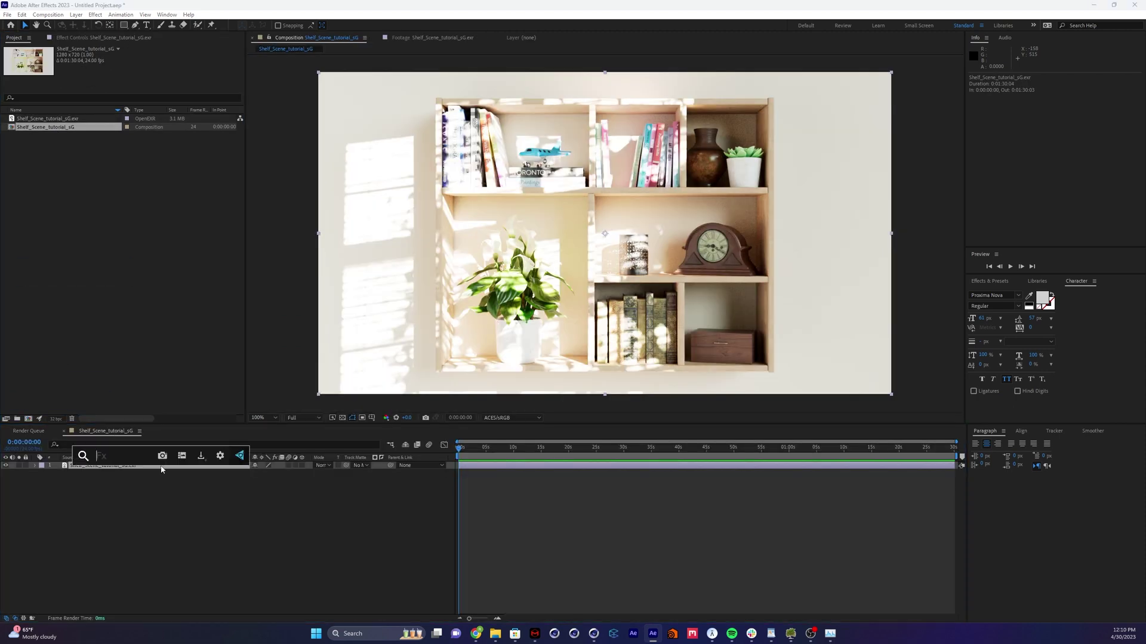
type("expo")
key("Return")
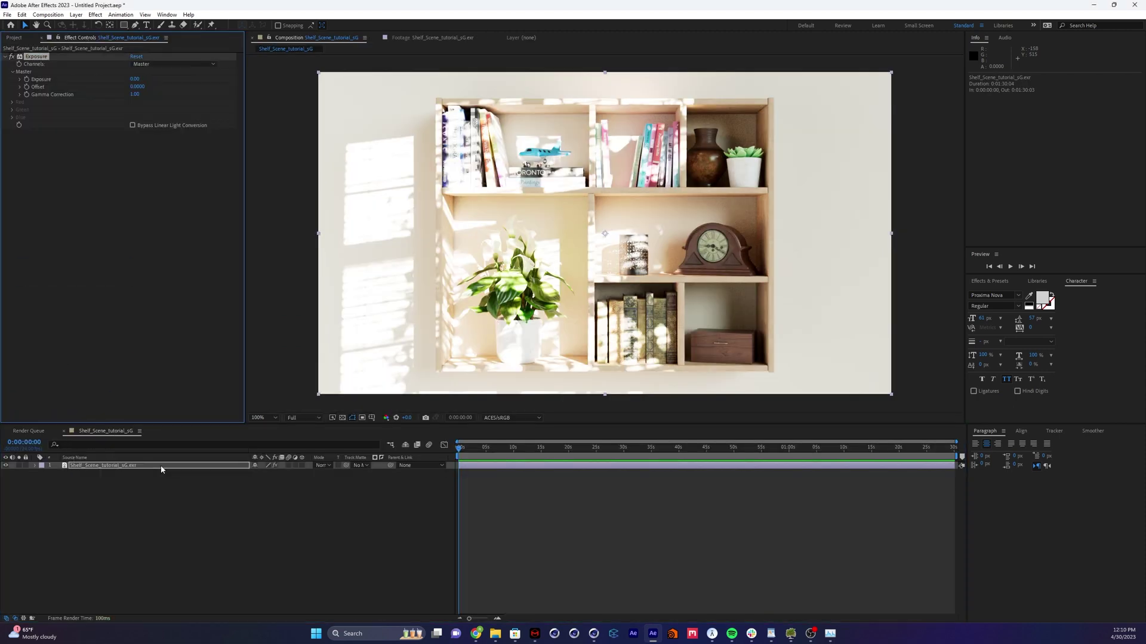
left_click_drag(140, 81, 77, 105)
left_click_drag(139, 84, 185, 100)
left_click(134, 79)
type("-4")
key("Return")
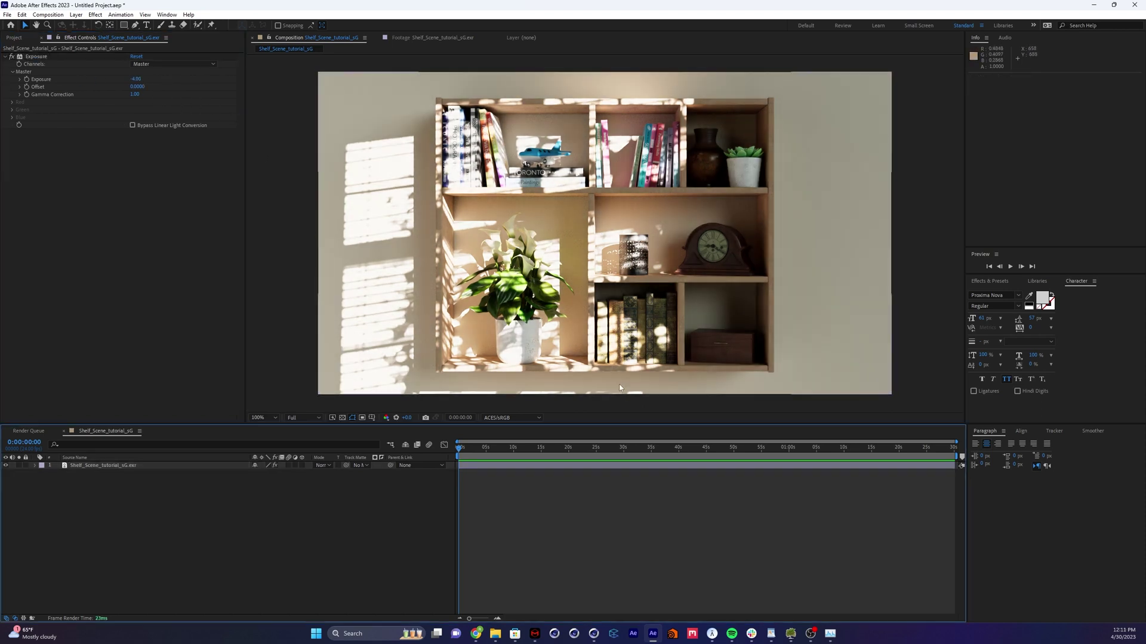
left_click(123, 466)
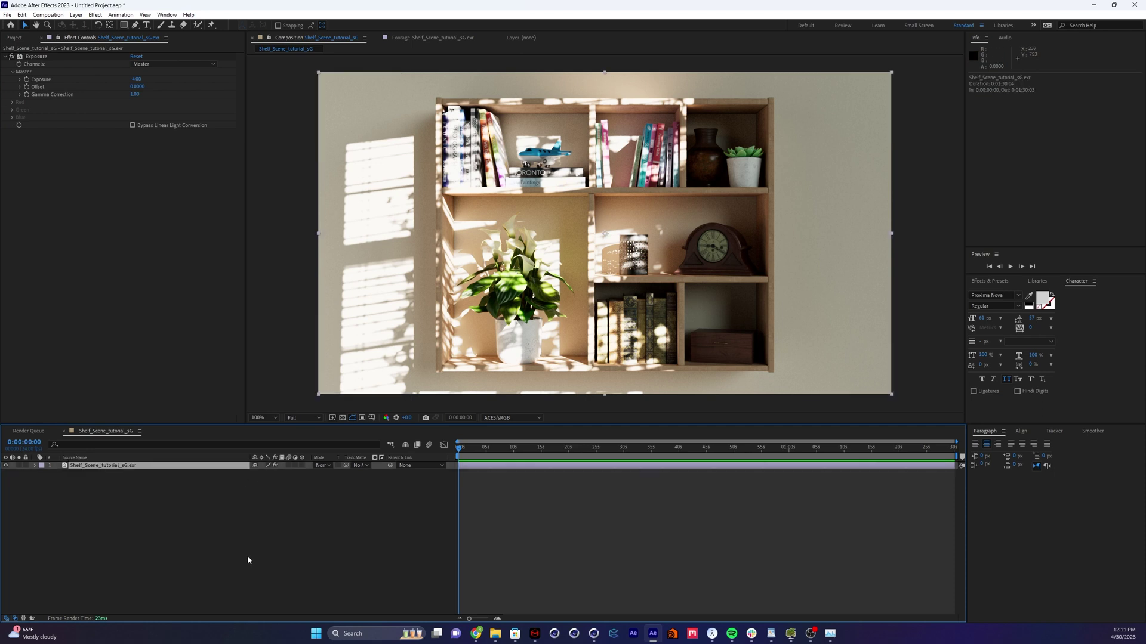
left_click(247, 554)
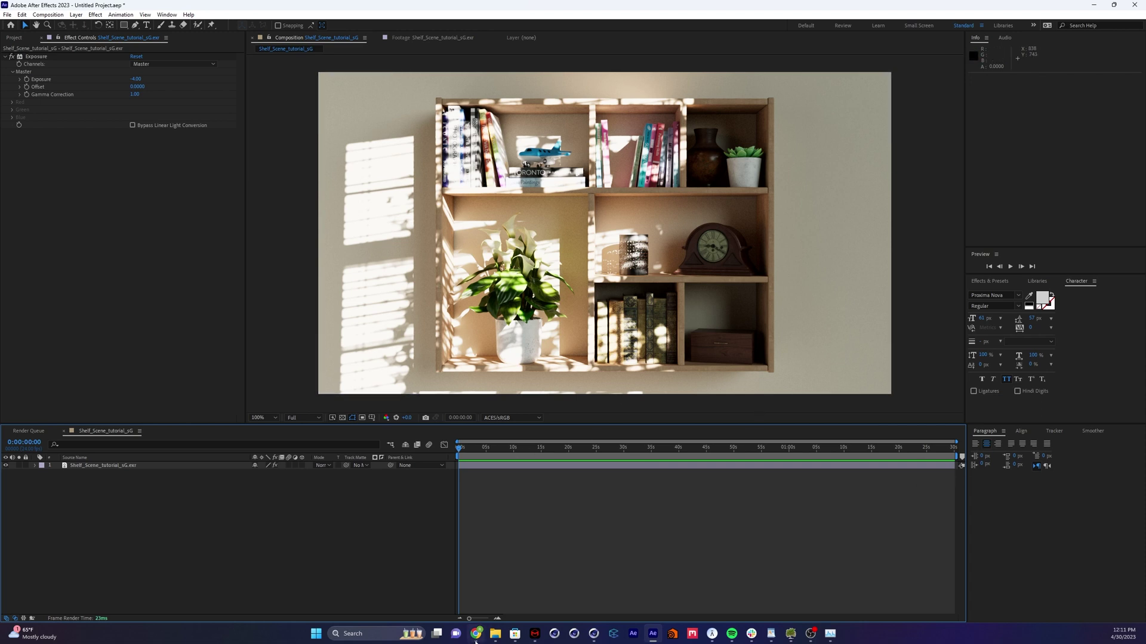
left_click(495, 634)
key("Return")
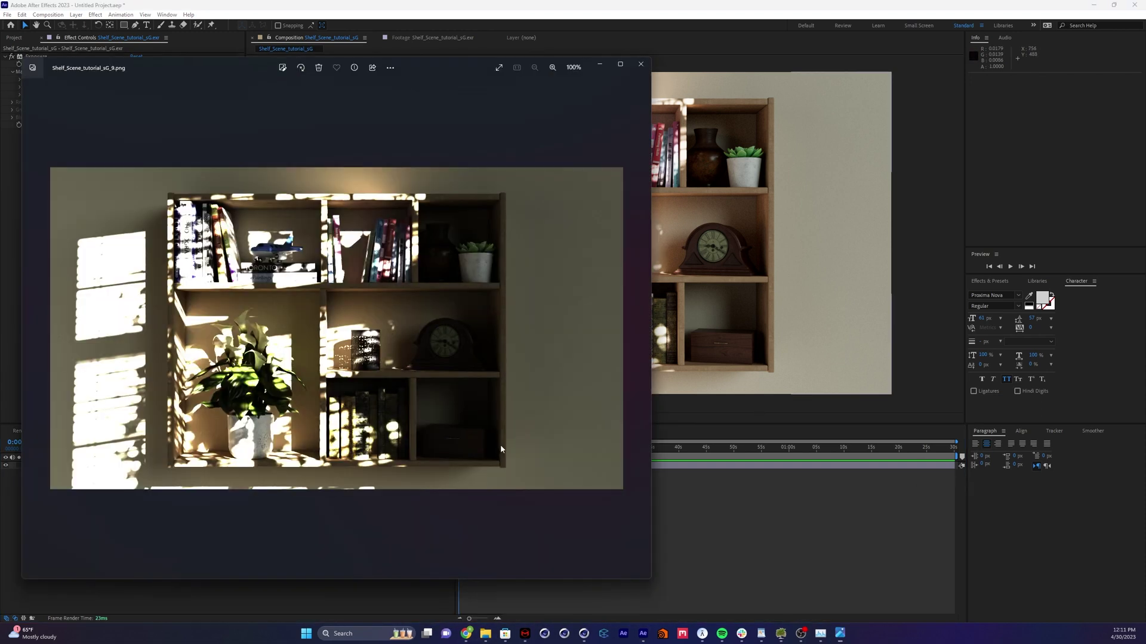
left_click(640, 64)
left_click(362, 517)
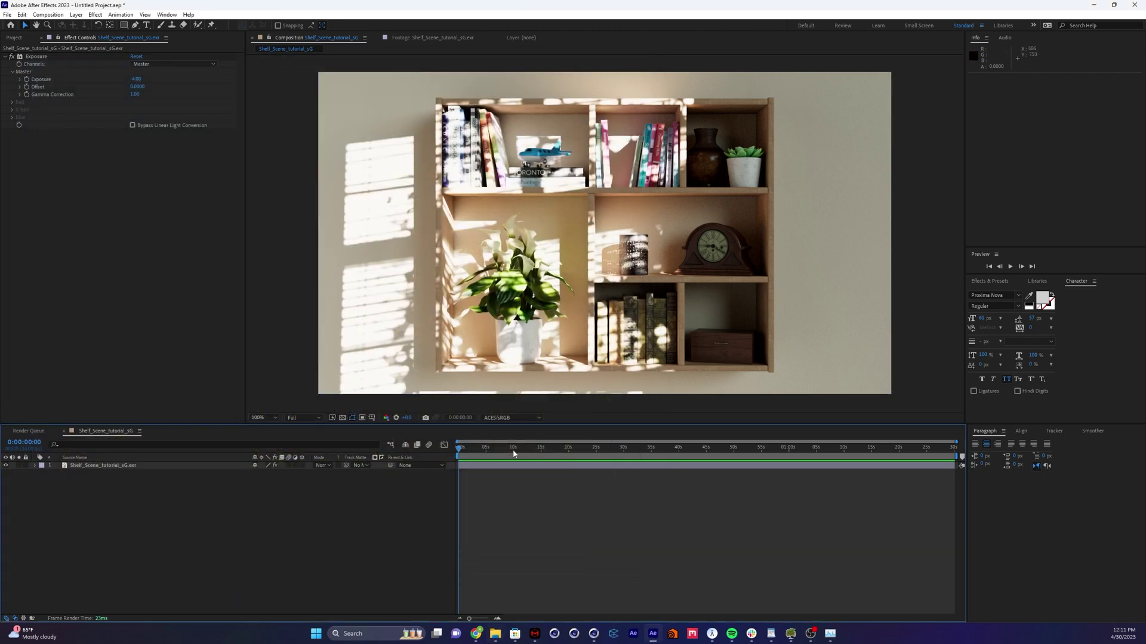
Step: Add the current frame to the render queue with Save Frame As > File
key("ctrl+s")
left_click(507, 441)
left_click(47, 15)
mouse_move(120, 130)
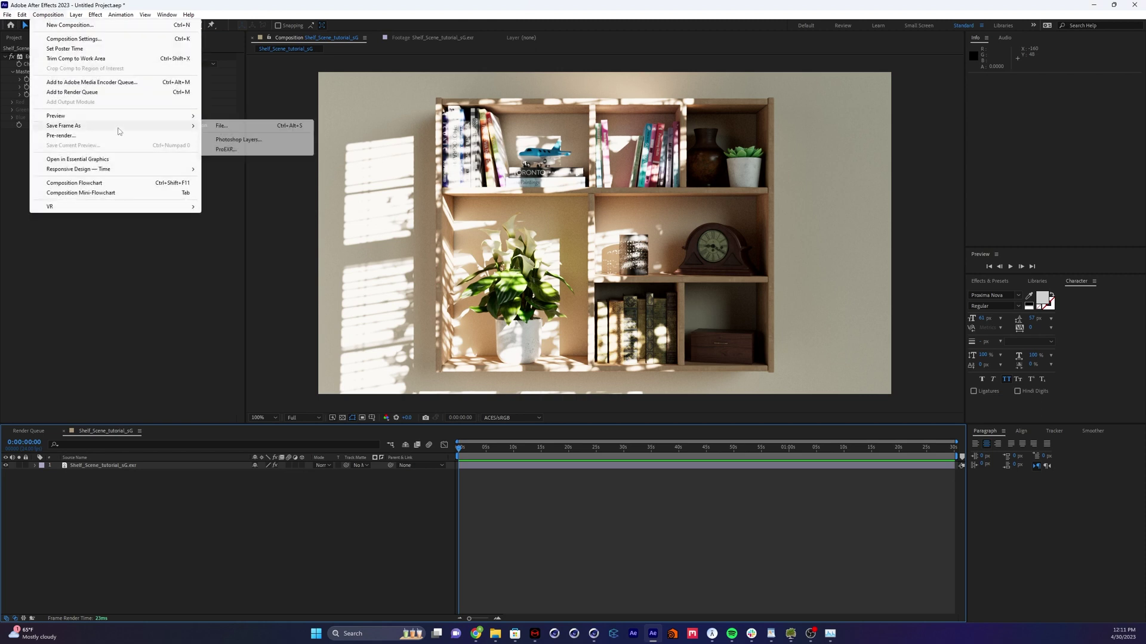
left_click(222, 126)
Step: Set the output to PNG Sequence with Output - sRGB (D60 sim.) colour space and render it
left_click(76, 485)
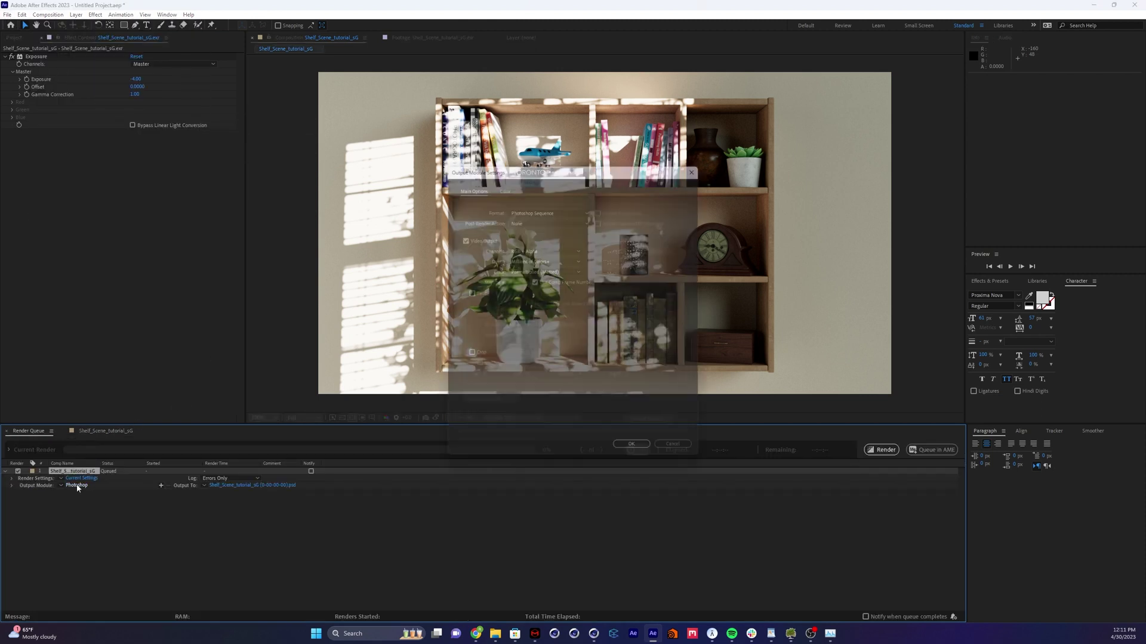
left_click(564, 206)
left_click(532, 296)
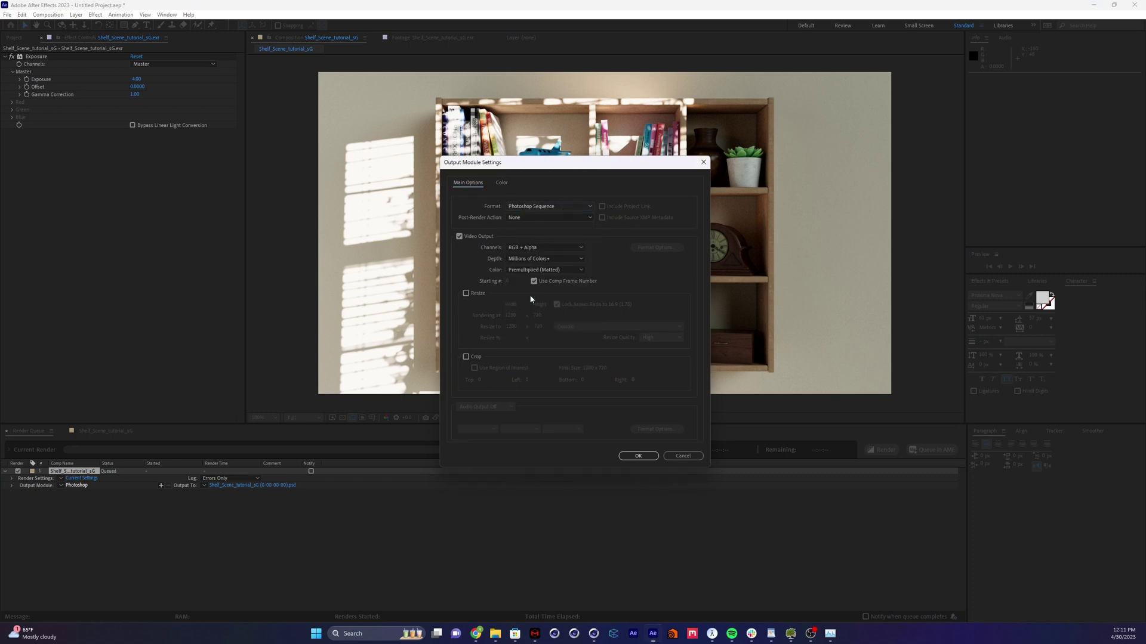
left_click(501, 183)
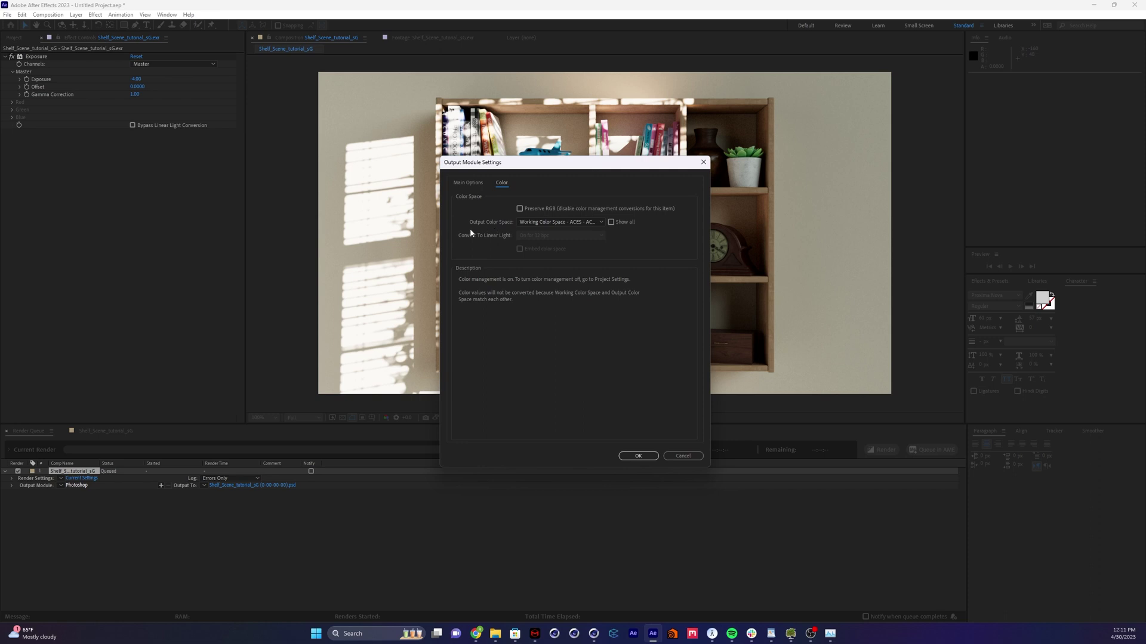
left_click(556, 224)
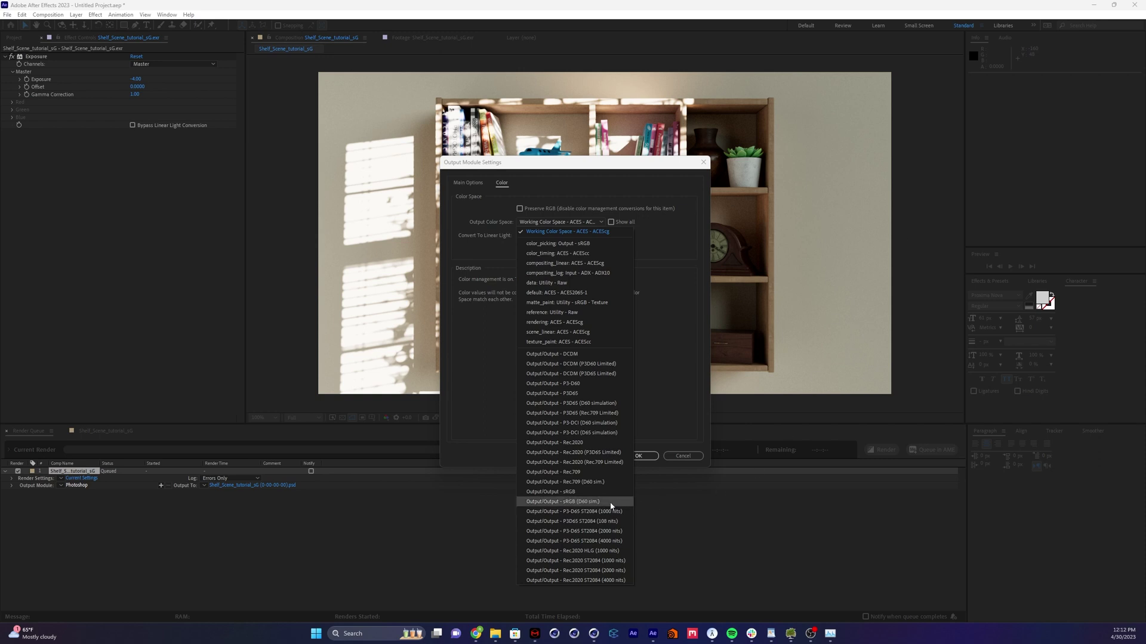
left_click(571, 508)
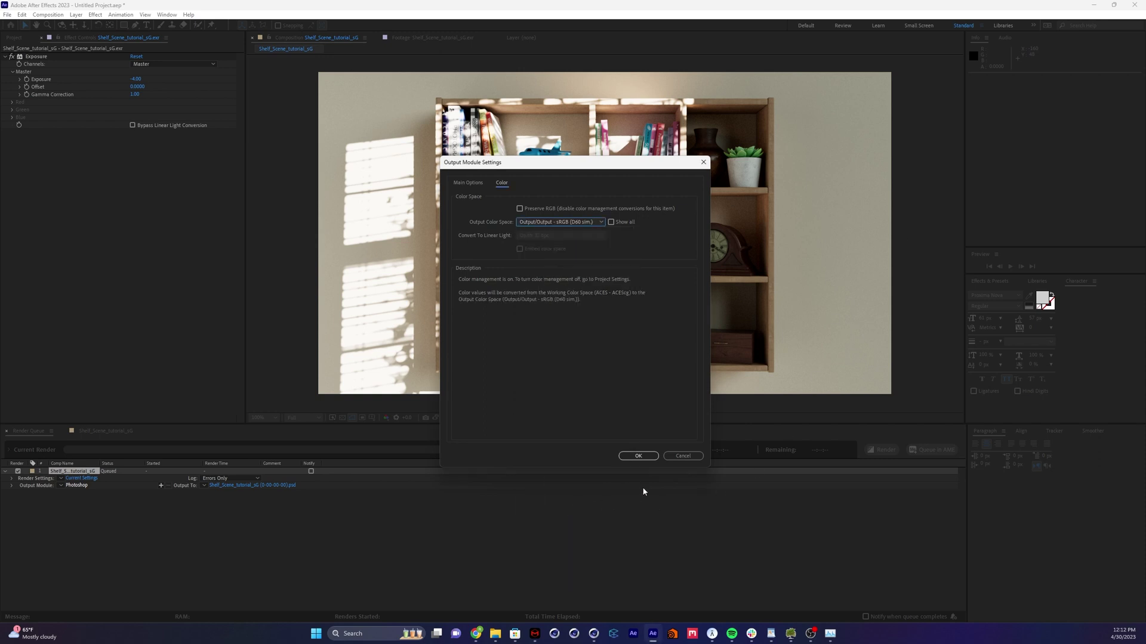
left_click(561, 221)
left_click(637, 442)
left_click(638, 455)
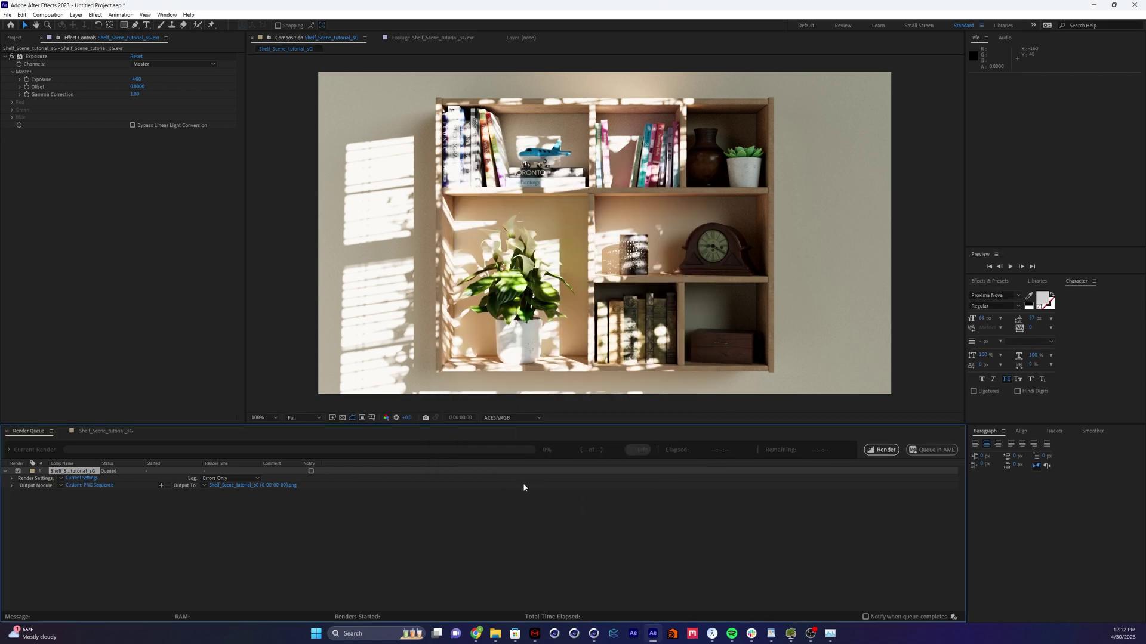
left_click(881, 449)
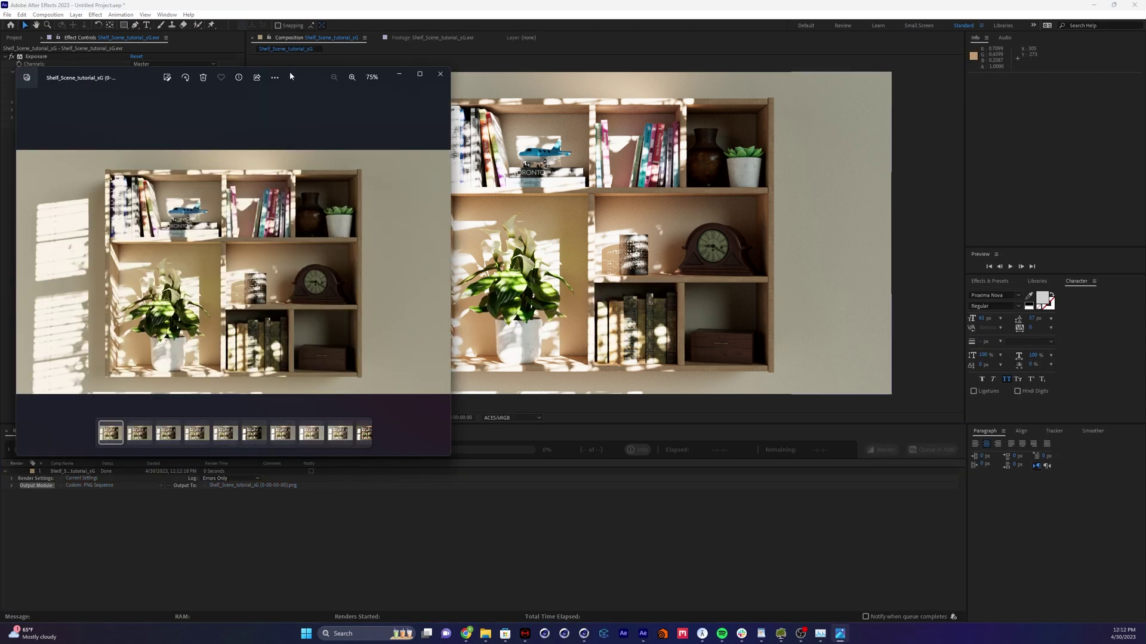